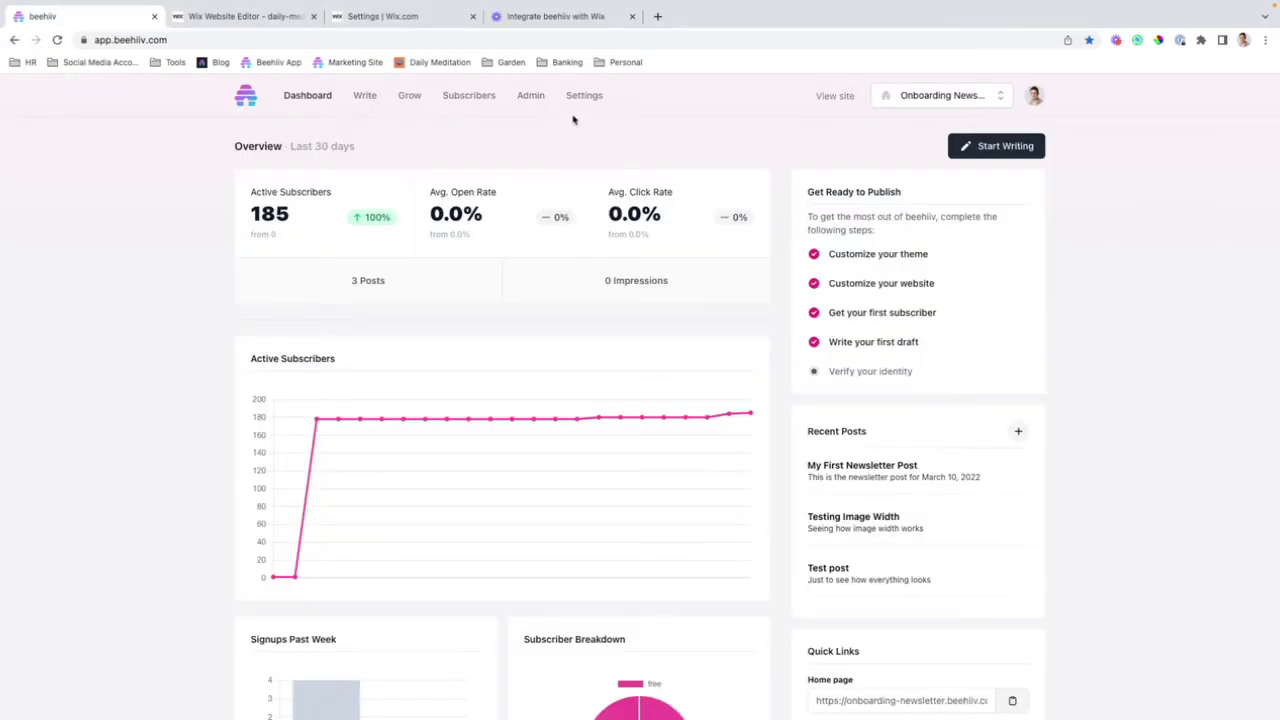
# Step: Open the Wix Form's embed codes from beehiiv's Settings > Subscribe Forms
pyautogui.click(585, 96)
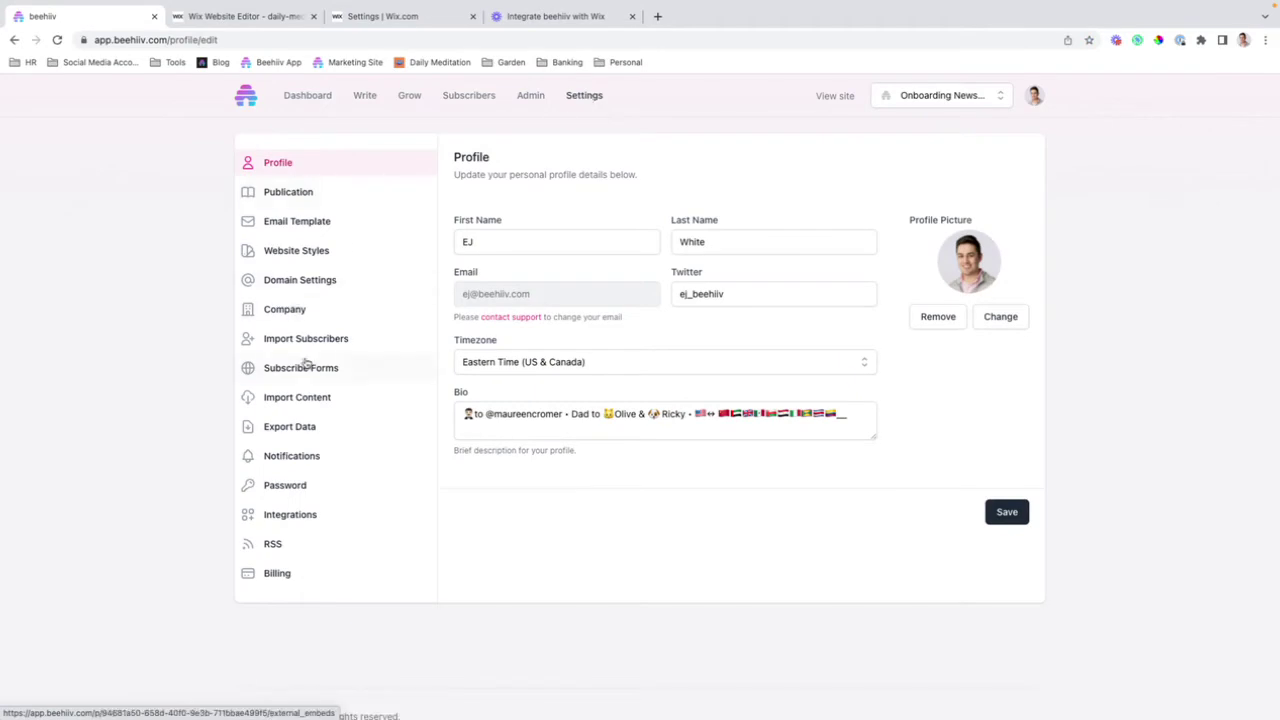
pyautogui.click(354, 368)
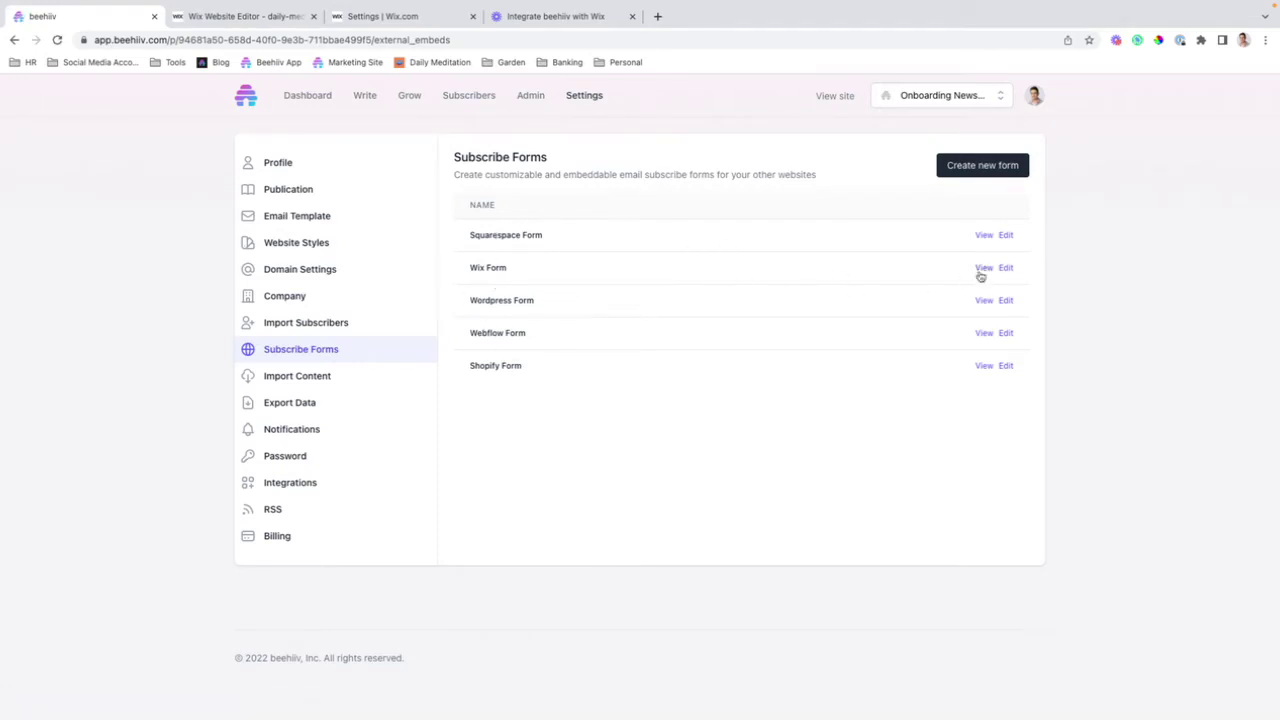
pyautogui.click(984, 270)
# Step: Select the Slim Embed iframe code for copying
pyautogui.scroll(-5, 718, 400)
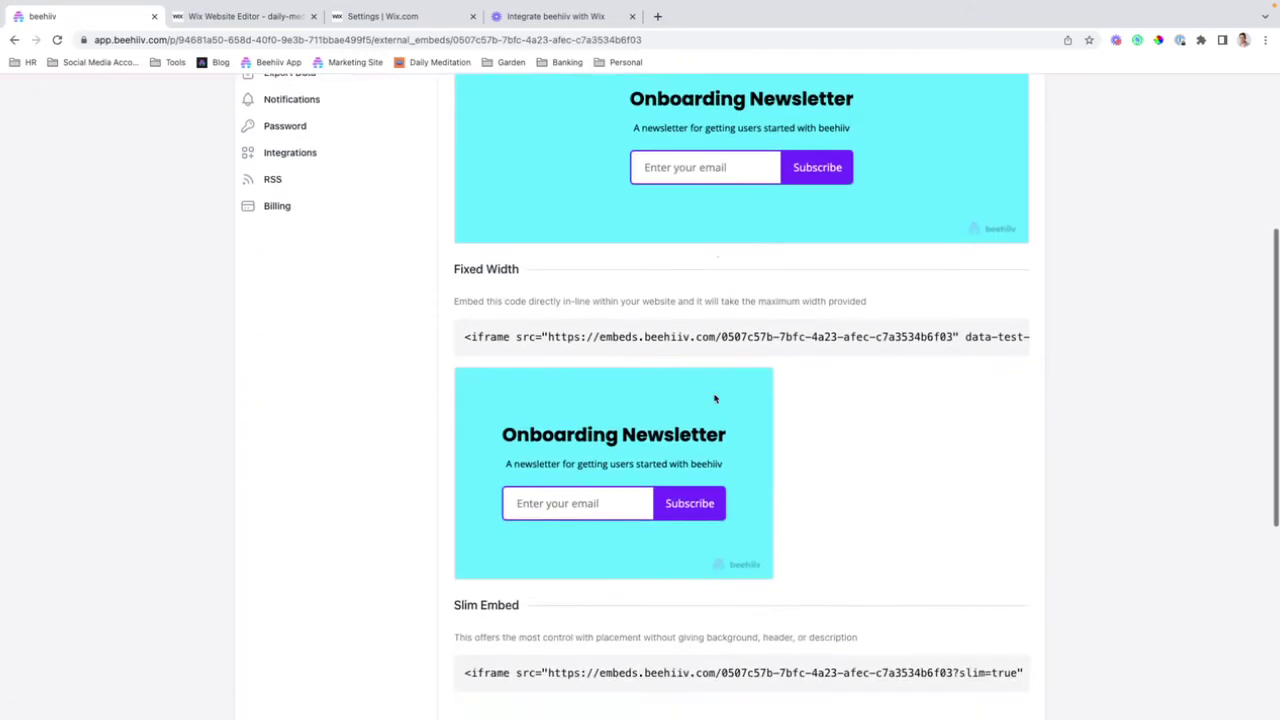
pyautogui.scroll(-3, 720, 401)
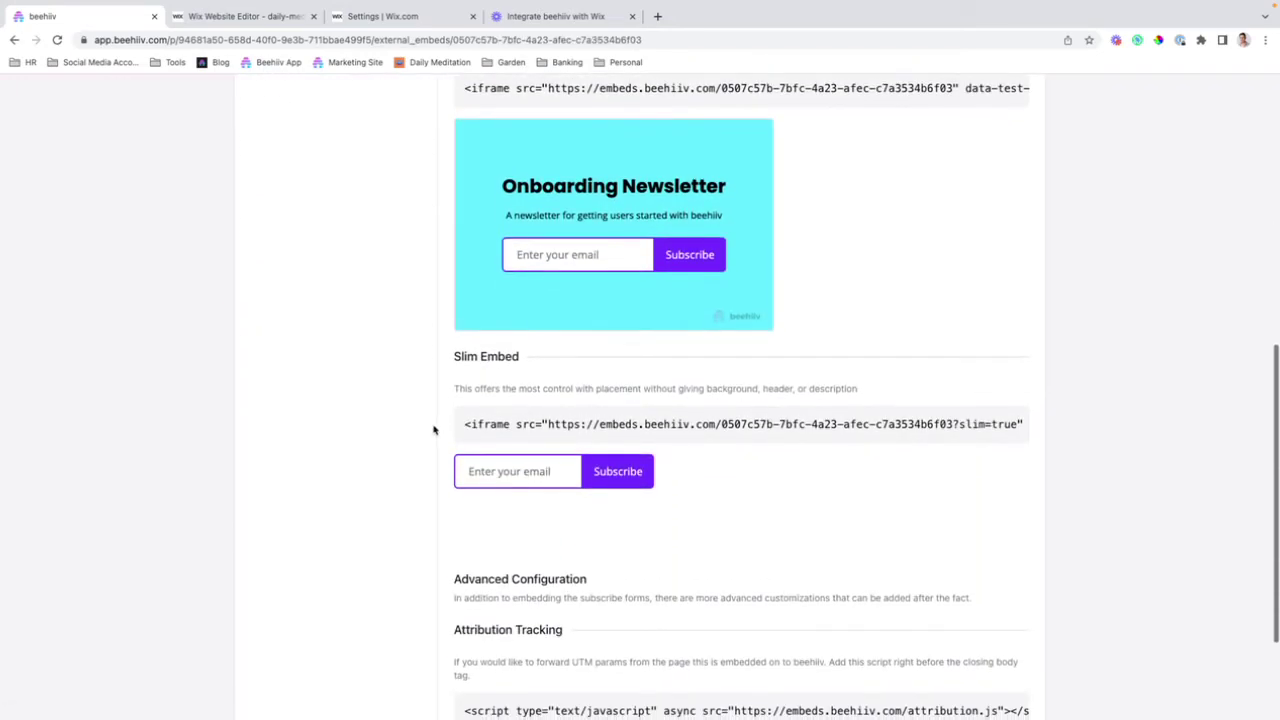
pyautogui.tripleClick(489, 421)
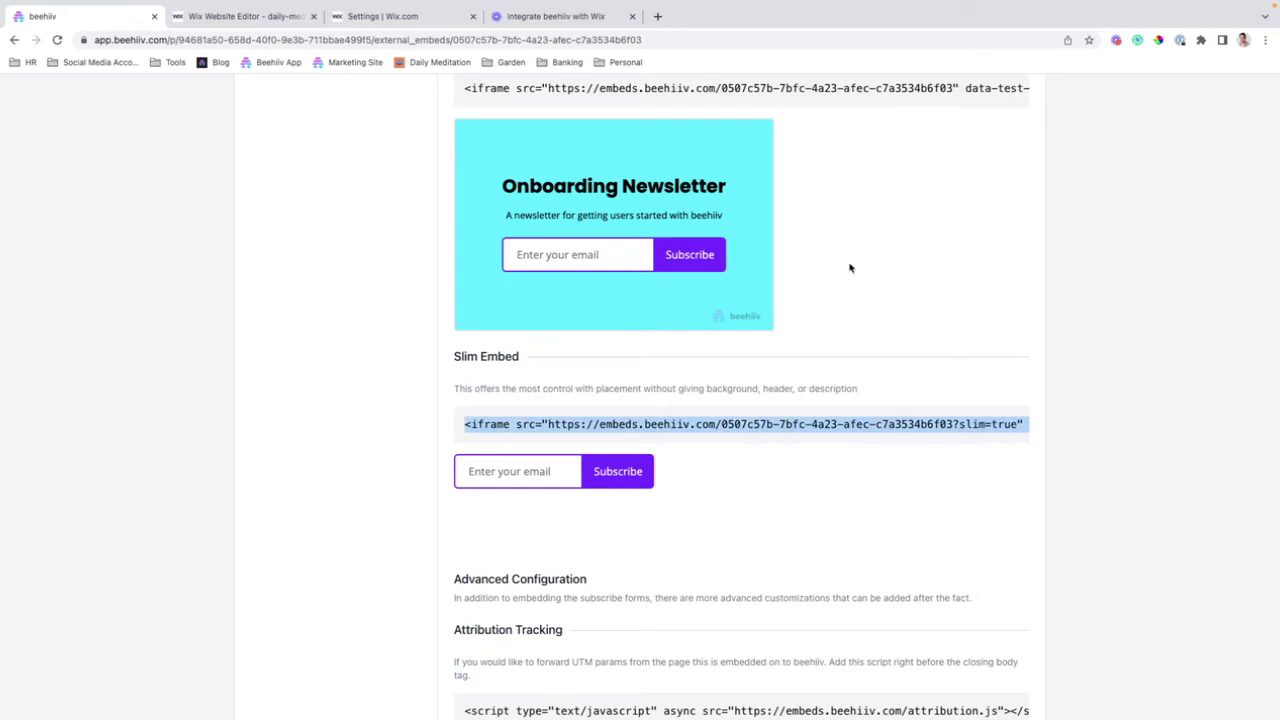
pyautogui.scroll(5, 850, 268)
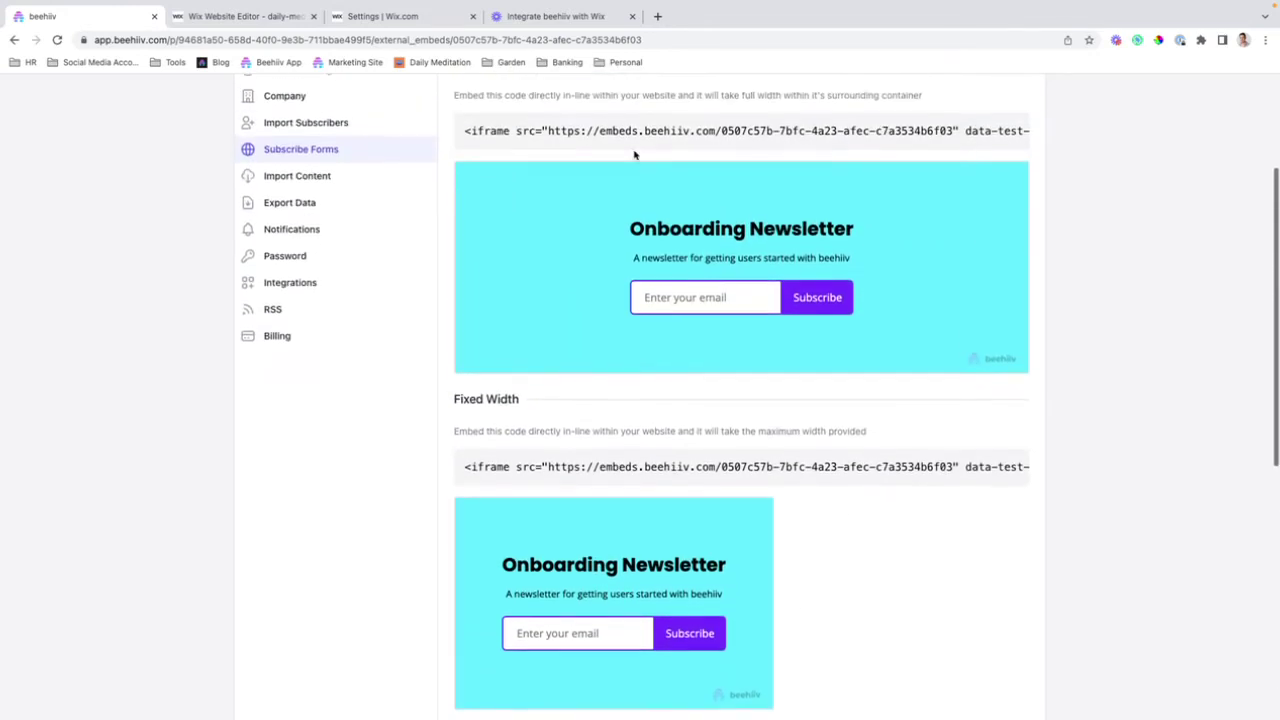
pyautogui.scroll(-5, 603, 437)
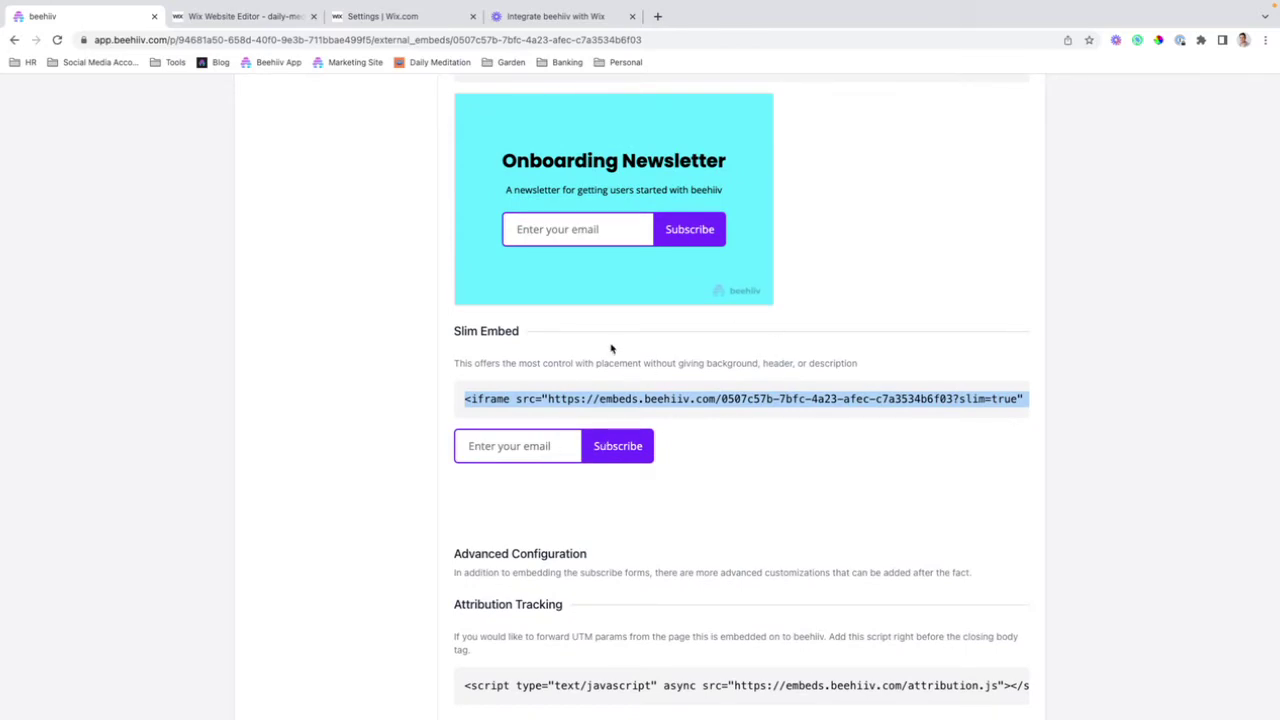
# Step: In the Wix Editor, scroll the Train of Thought home page to its 'Subscribe Today:' footer
pyautogui.click(259, 26)
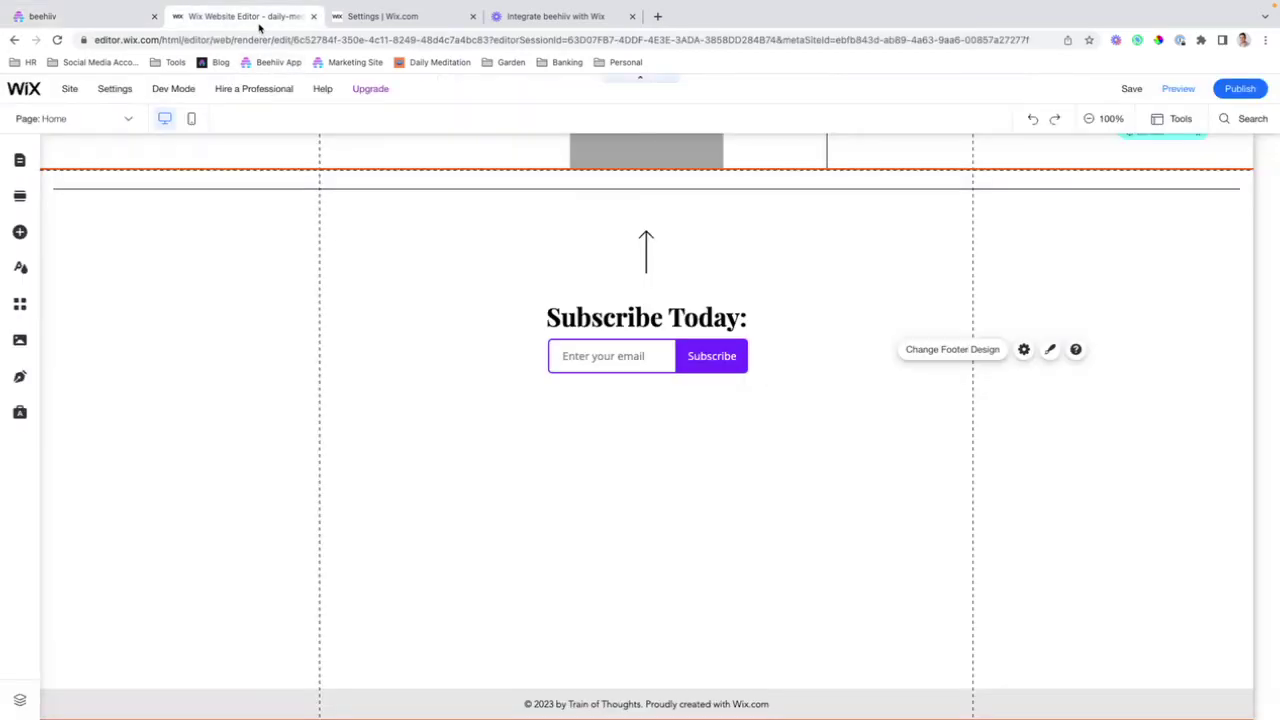
pyautogui.scroll(15, 545, 357)
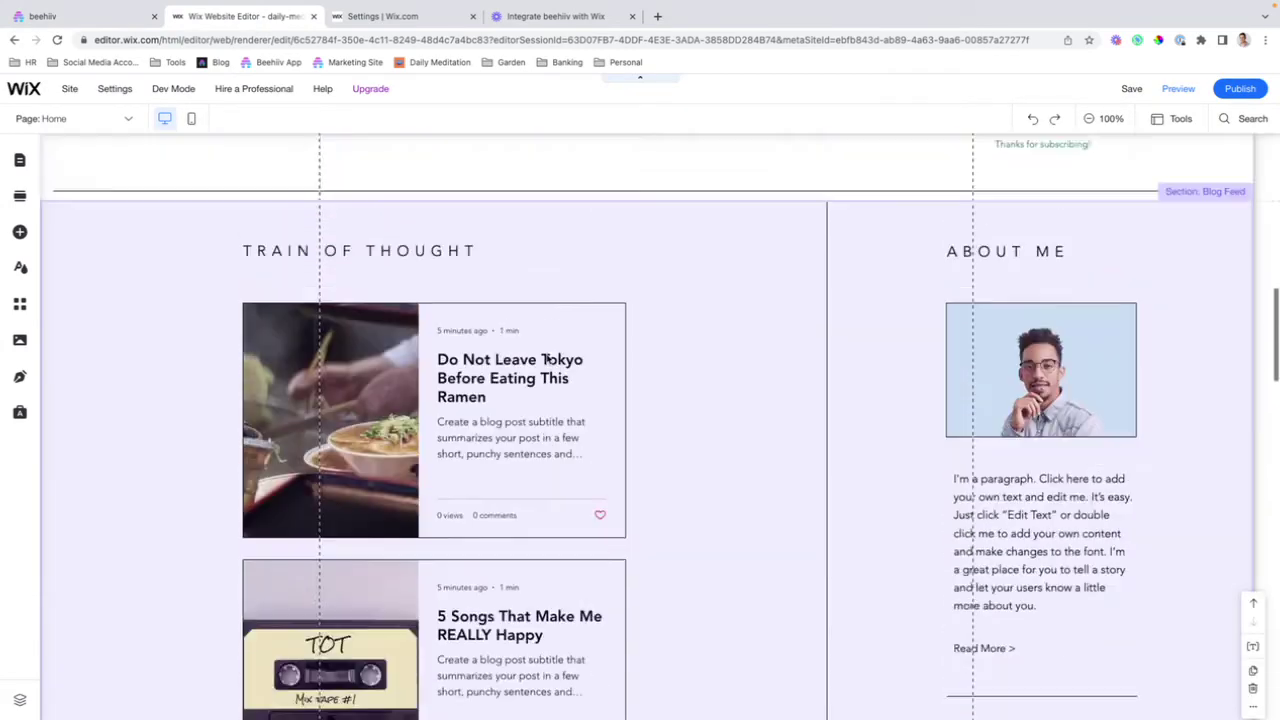
pyautogui.scroll(15, 547, 358)
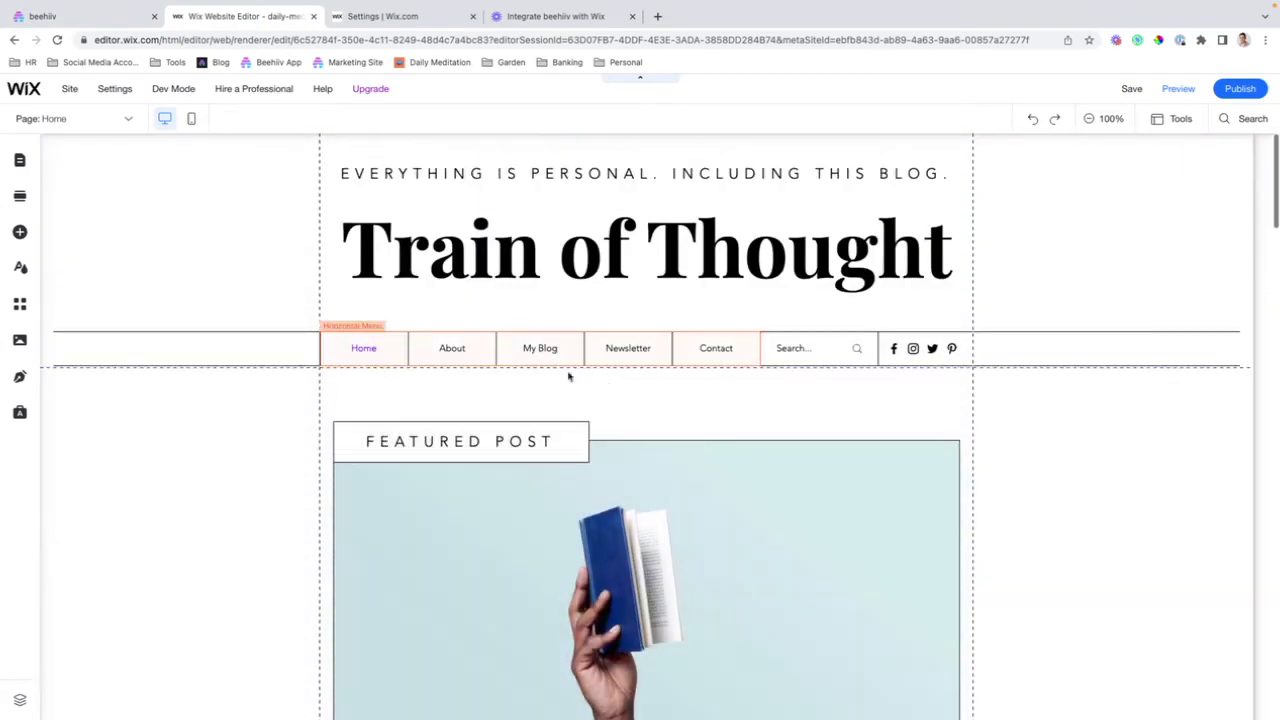
pyautogui.scroll(-15, 567, 507)
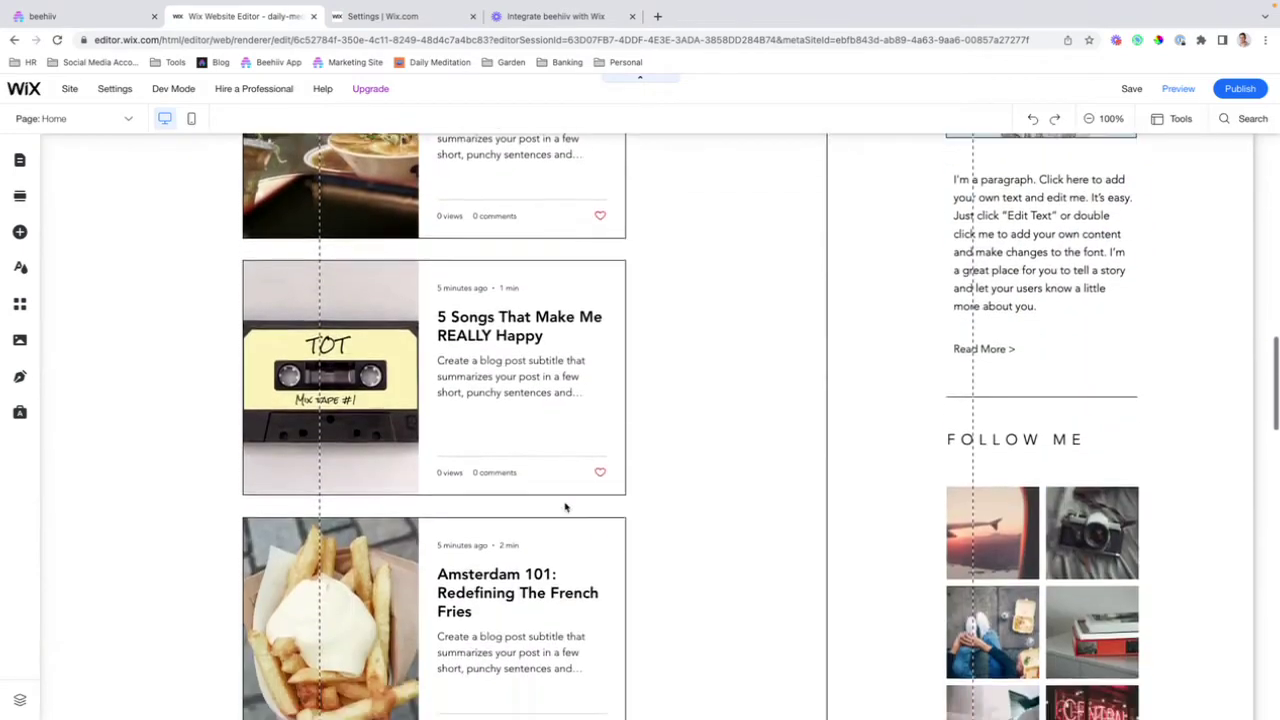
pyautogui.scroll(-12, 565, 505)
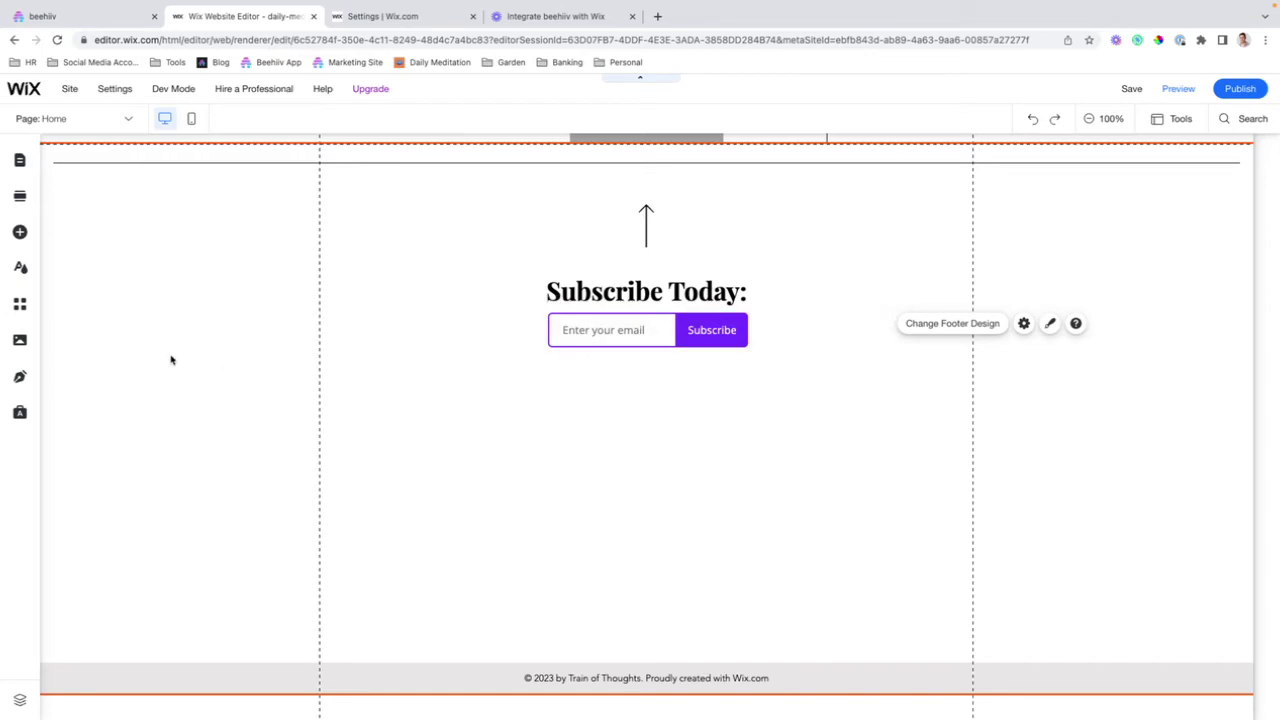
pyautogui.scroll(1, 590, 388)
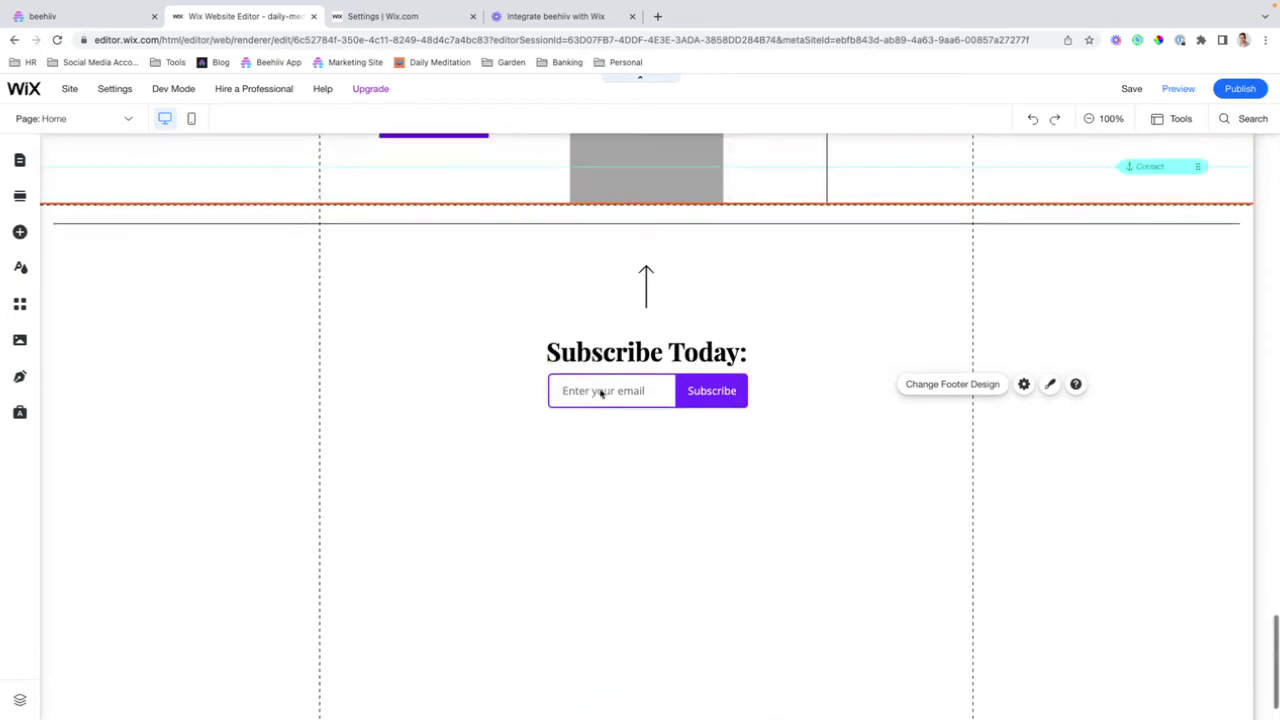
pyautogui.scroll(1, 600, 394)
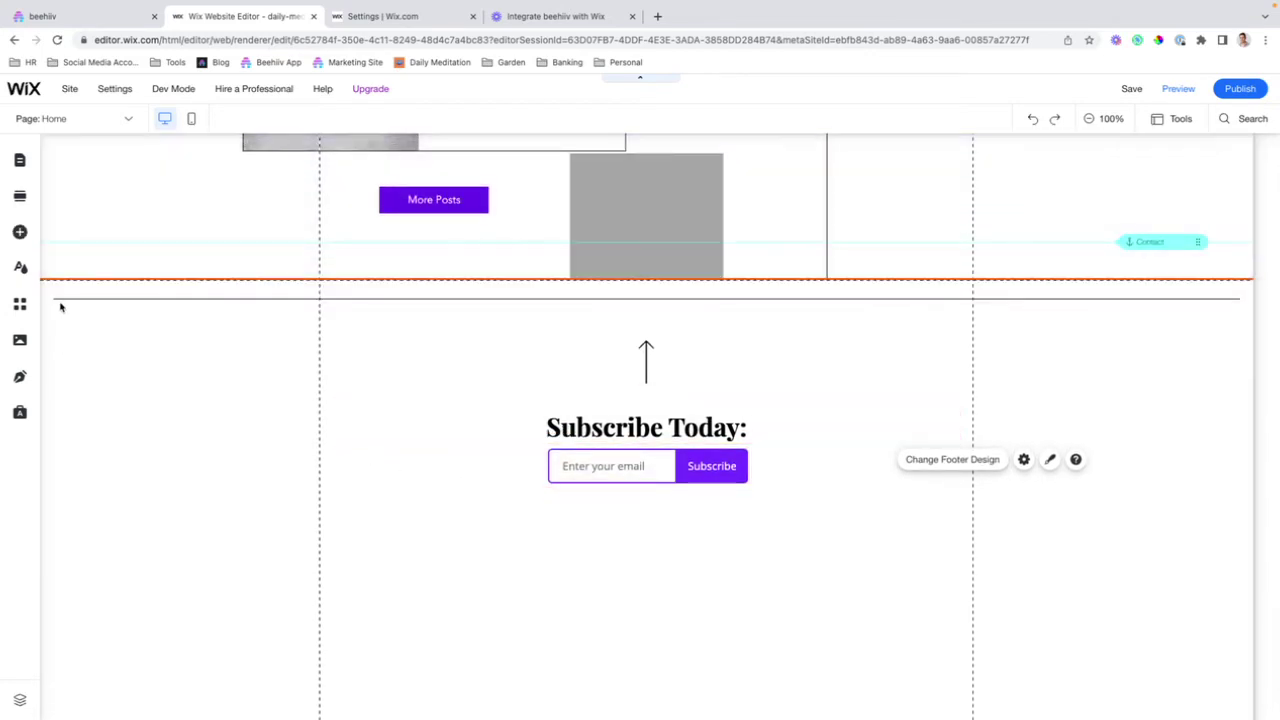
# Step: Select the footer's subscribe form embed and bring up its code settings
pyautogui.click(21, 233)
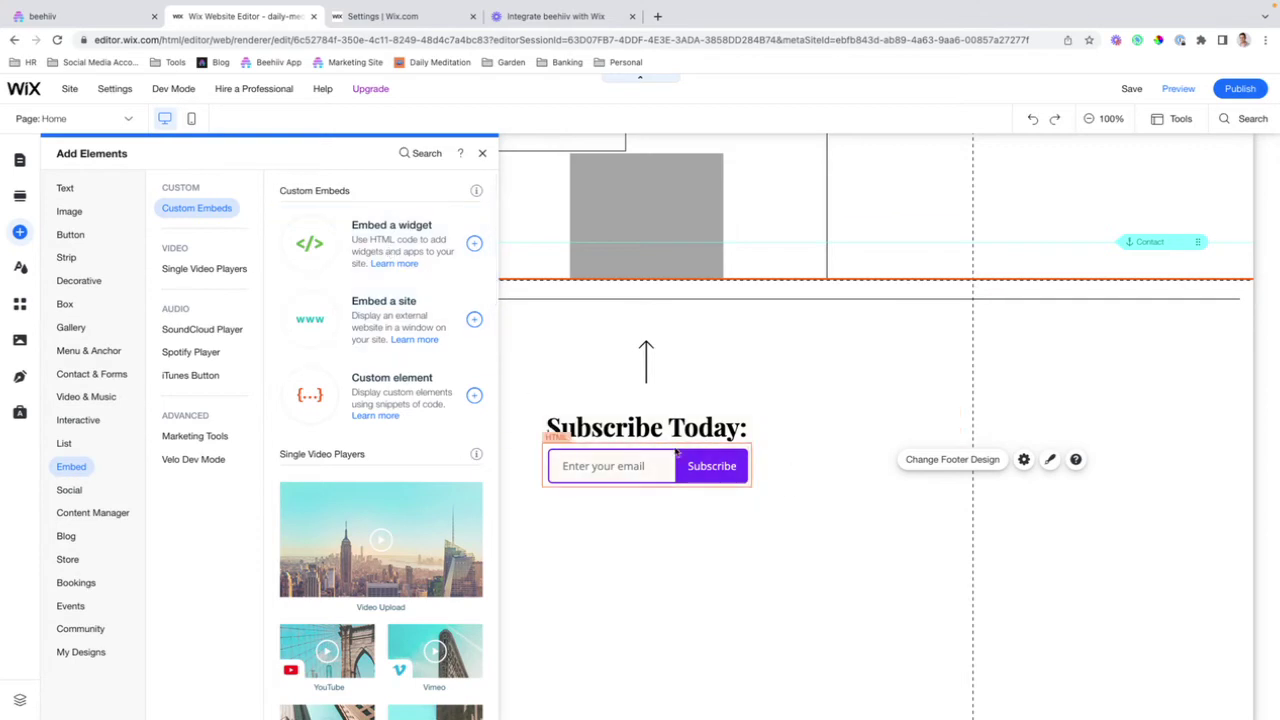
pyautogui.click(572, 462)
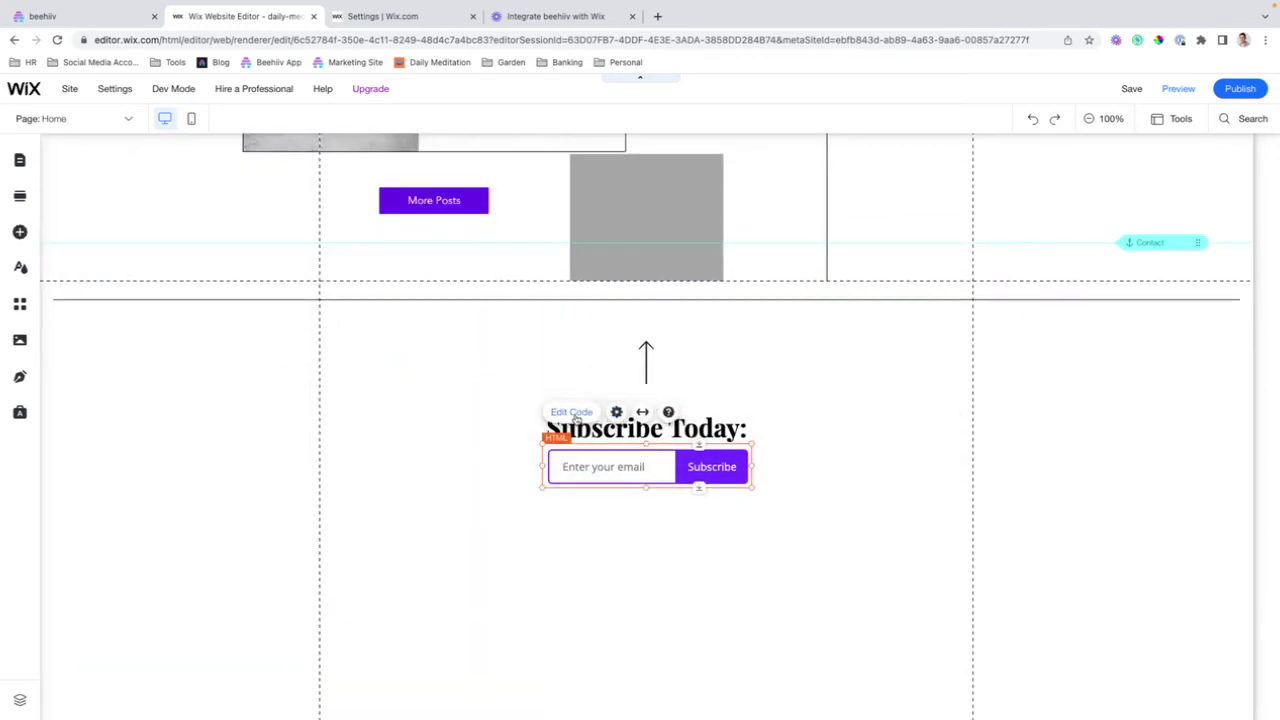
pyautogui.click(616, 412)
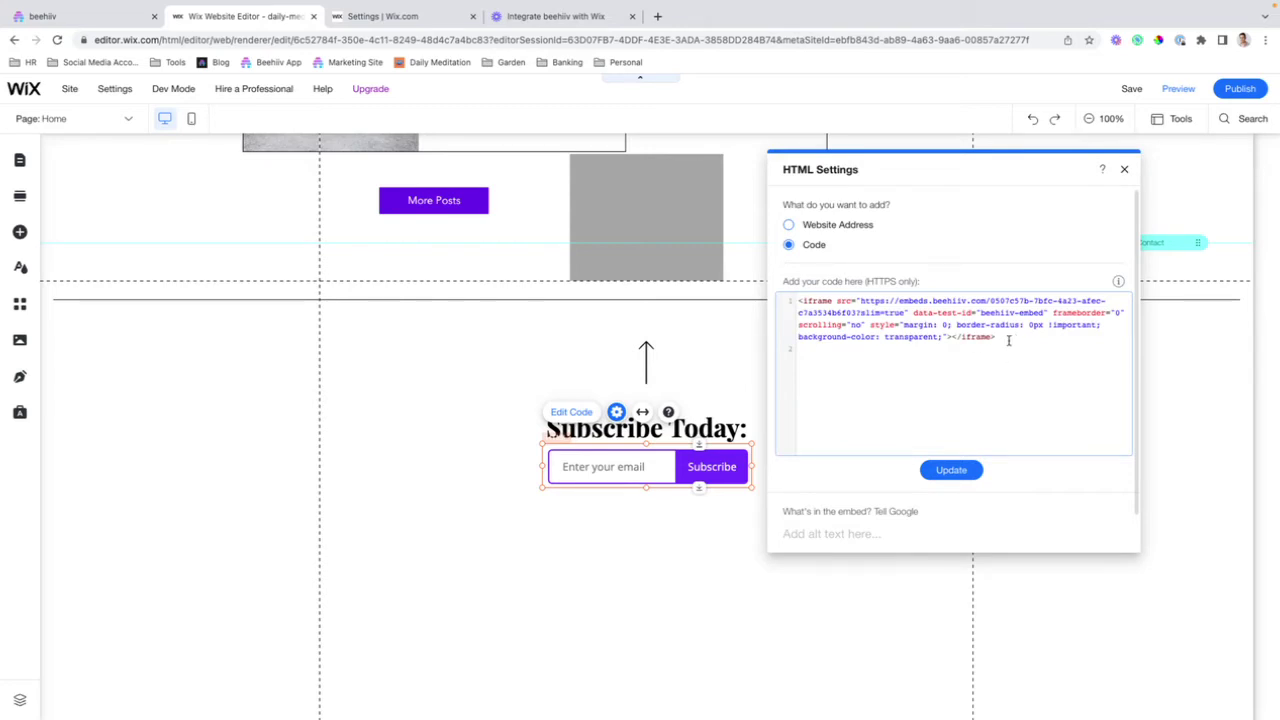
# Step: Replace the embed code with the beehiiv slim iframe code, update it, and close settings
pyautogui.moveTo(1008, 340); pyautogui.dragTo(795, 302)
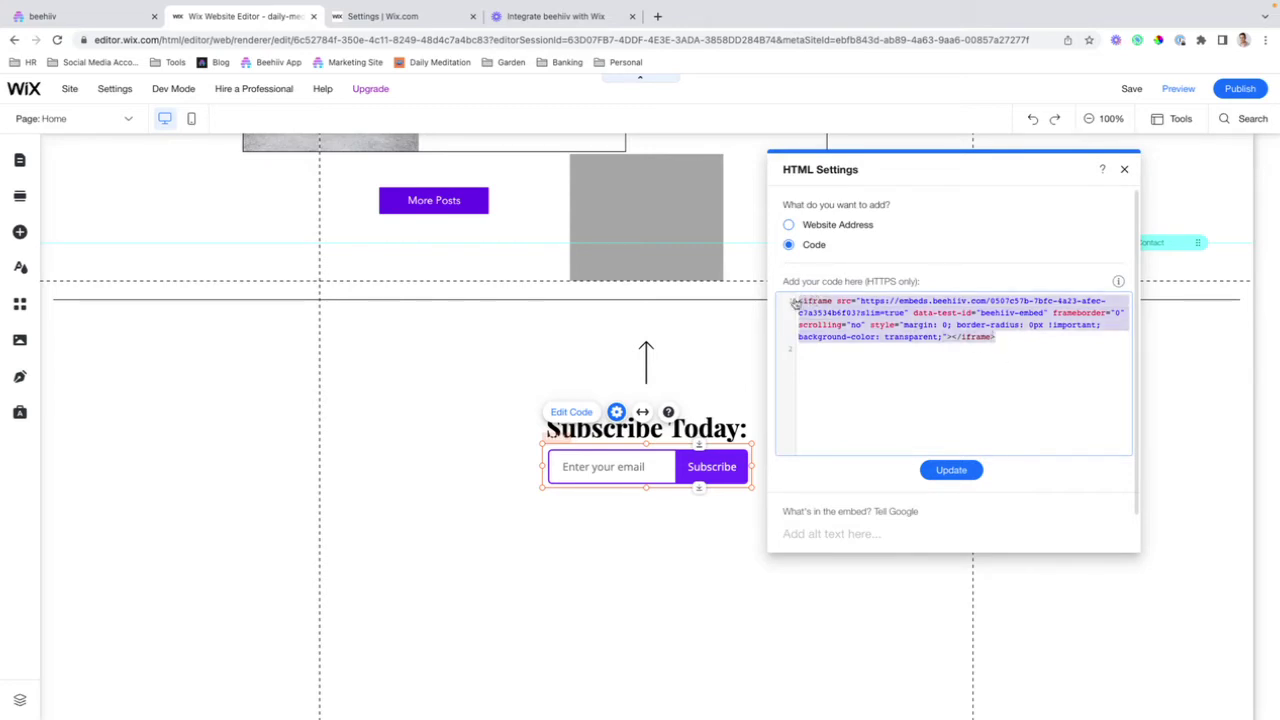
pyautogui.click(796, 304)
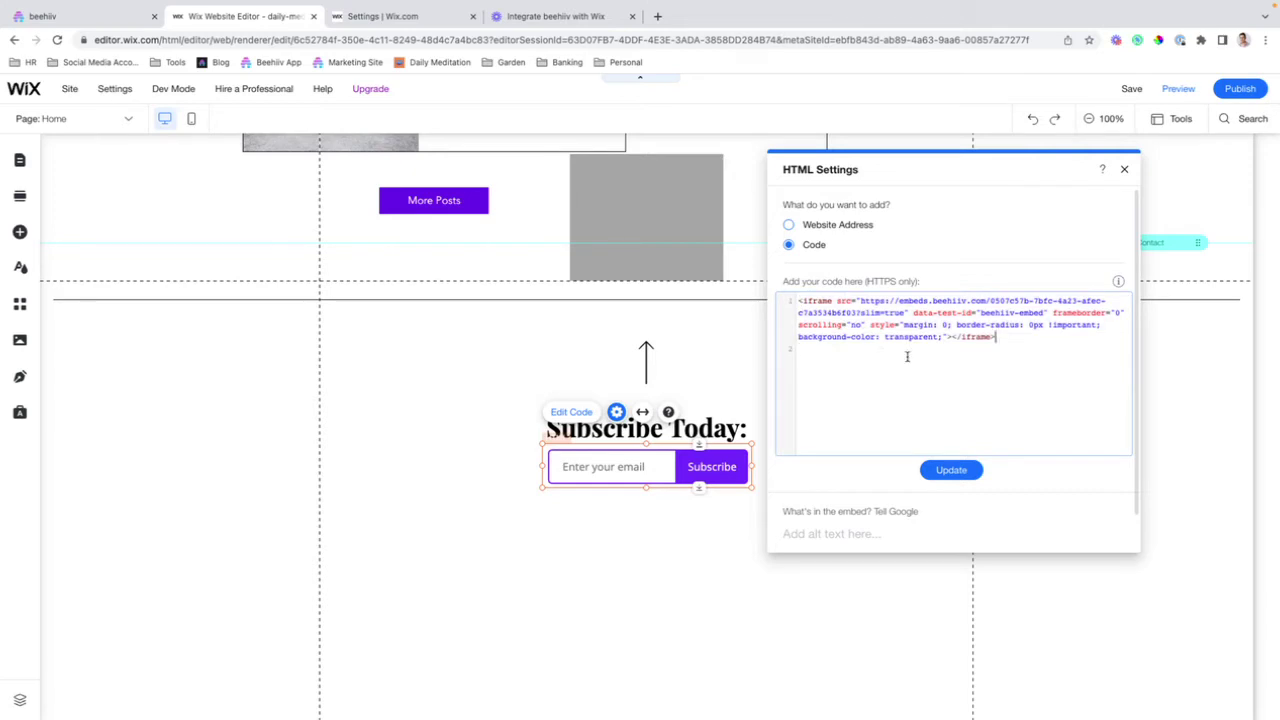
pyautogui.click(935, 469)
pyautogui.click(1101, 168)
pyautogui.click(1124, 169)
pyautogui.click(790, 232)
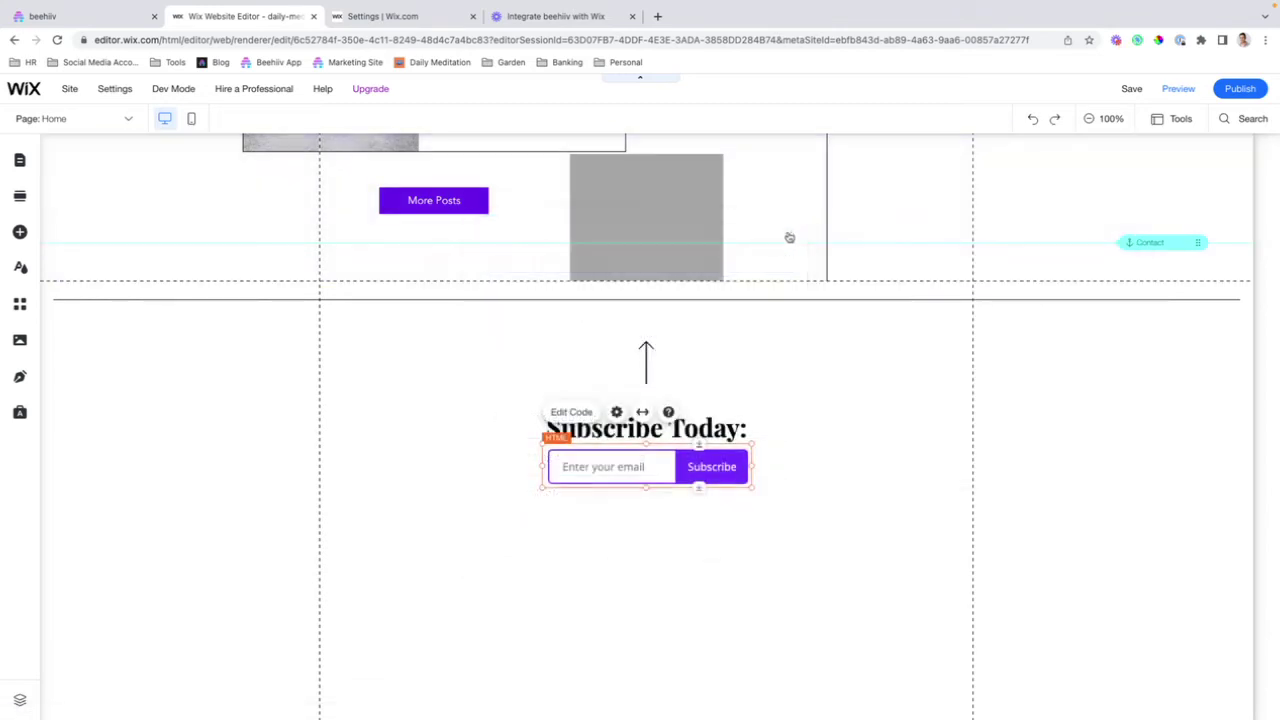
pyautogui.click(880, 491)
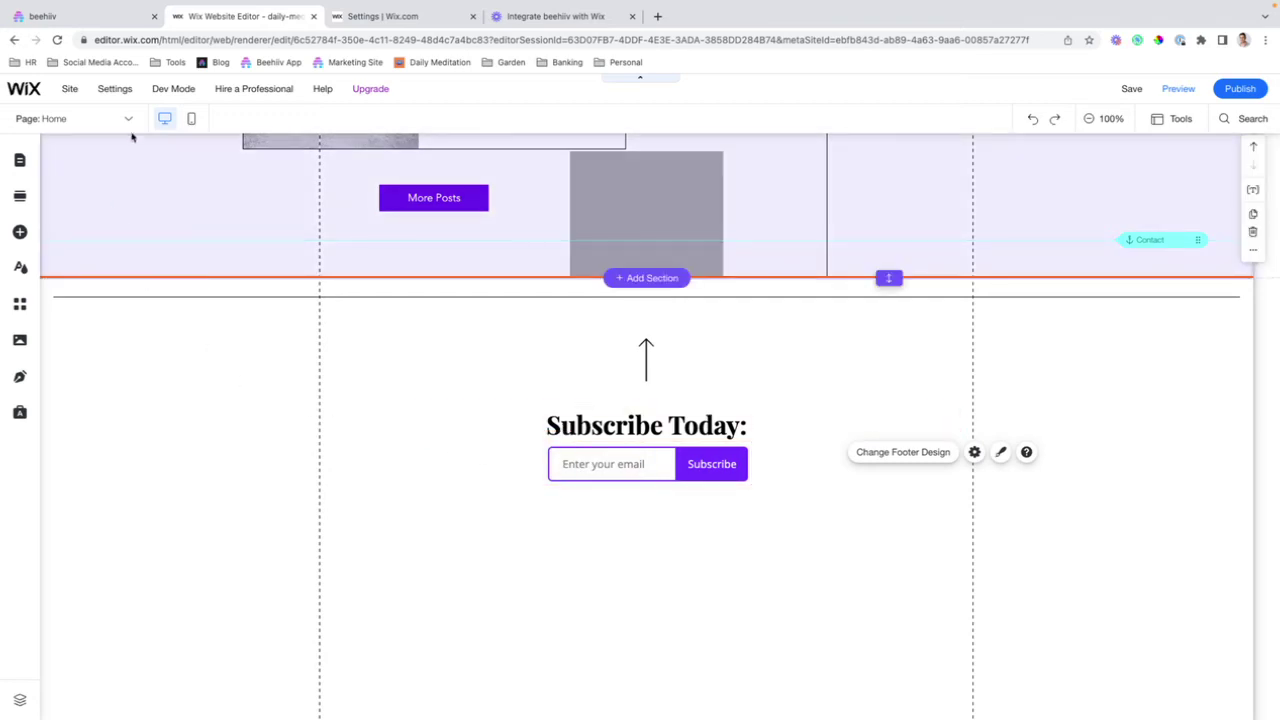
# Step: Go to the Wix Dashboard's Settings > Custom code page, which requires an upgrade and domain
pyautogui.moveTo(114, 91)
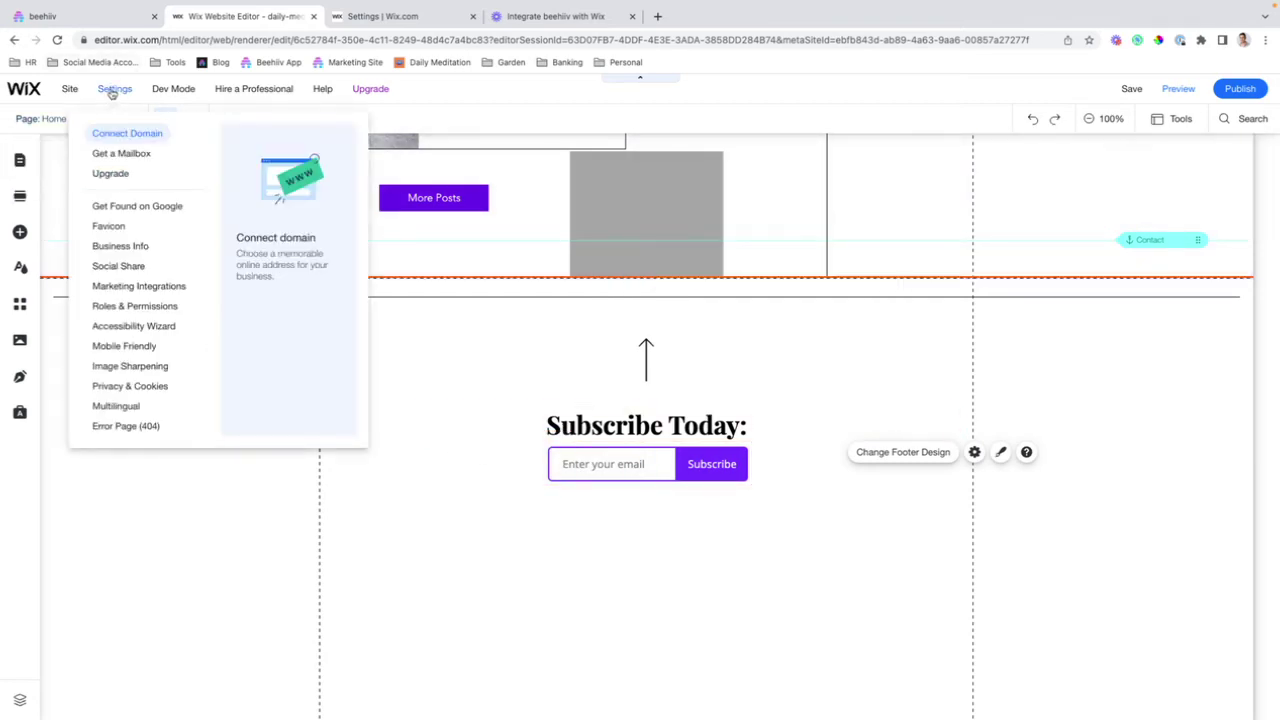
pyautogui.moveTo(22, 90)
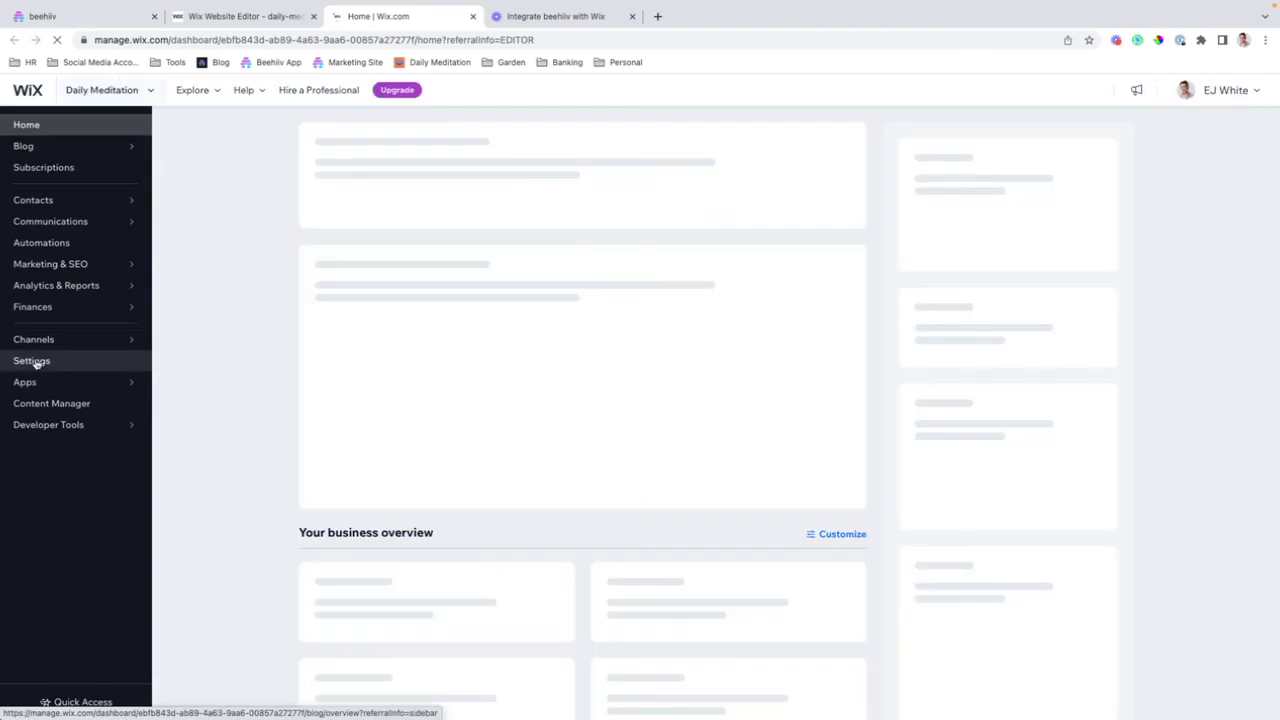
pyautogui.click(36, 362)
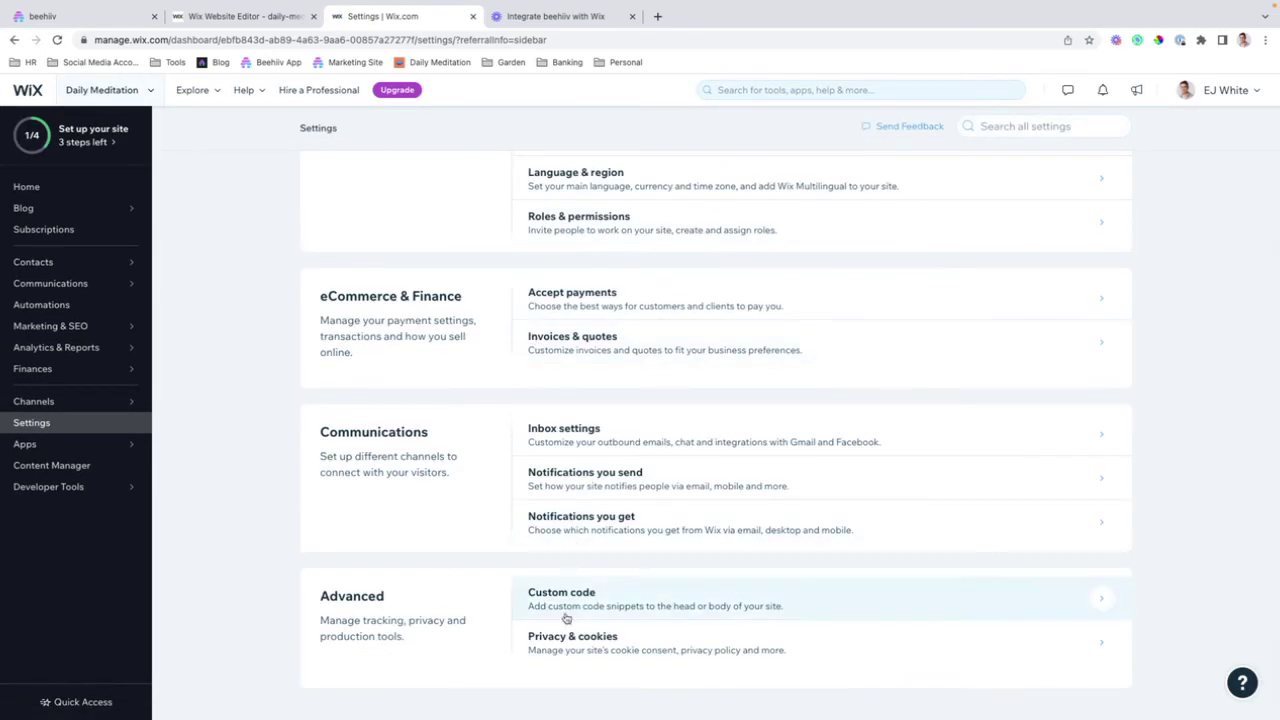
pyautogui.click(566, 602)
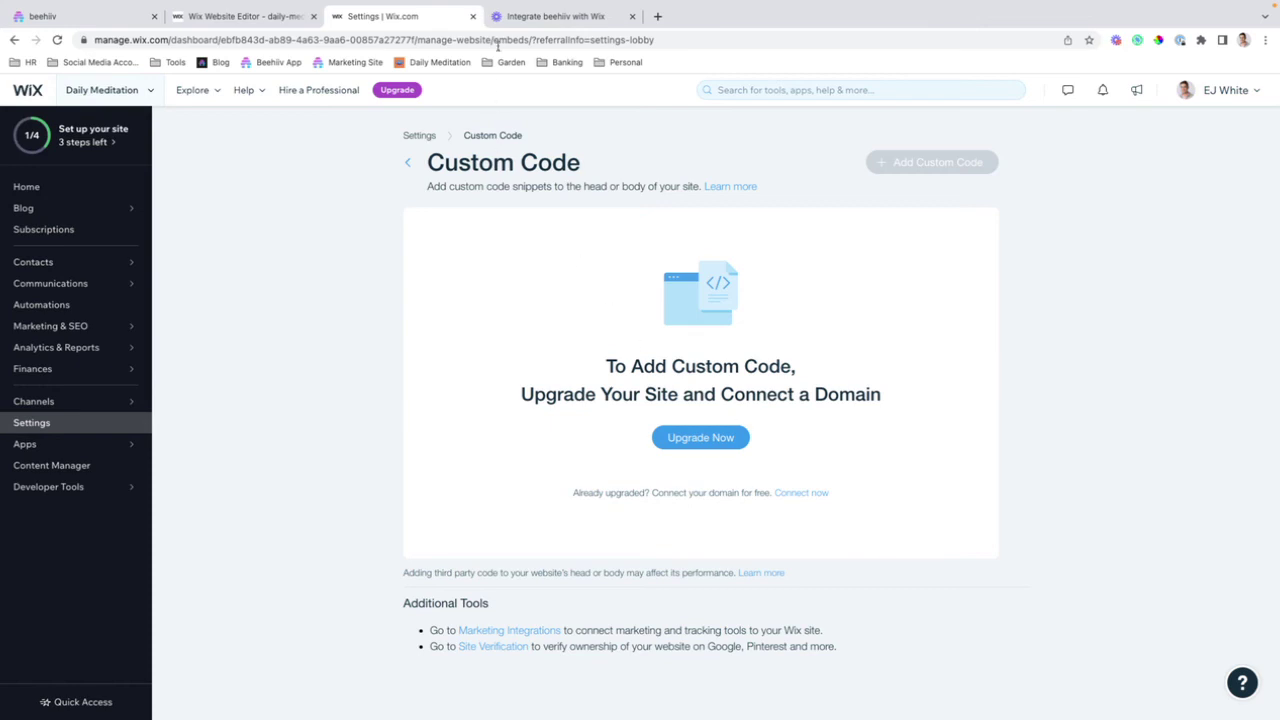
# Step: Copy beehiiv's attribution tracking script and return to the Wix Custom Code page
pyautogui.click(32, 17)
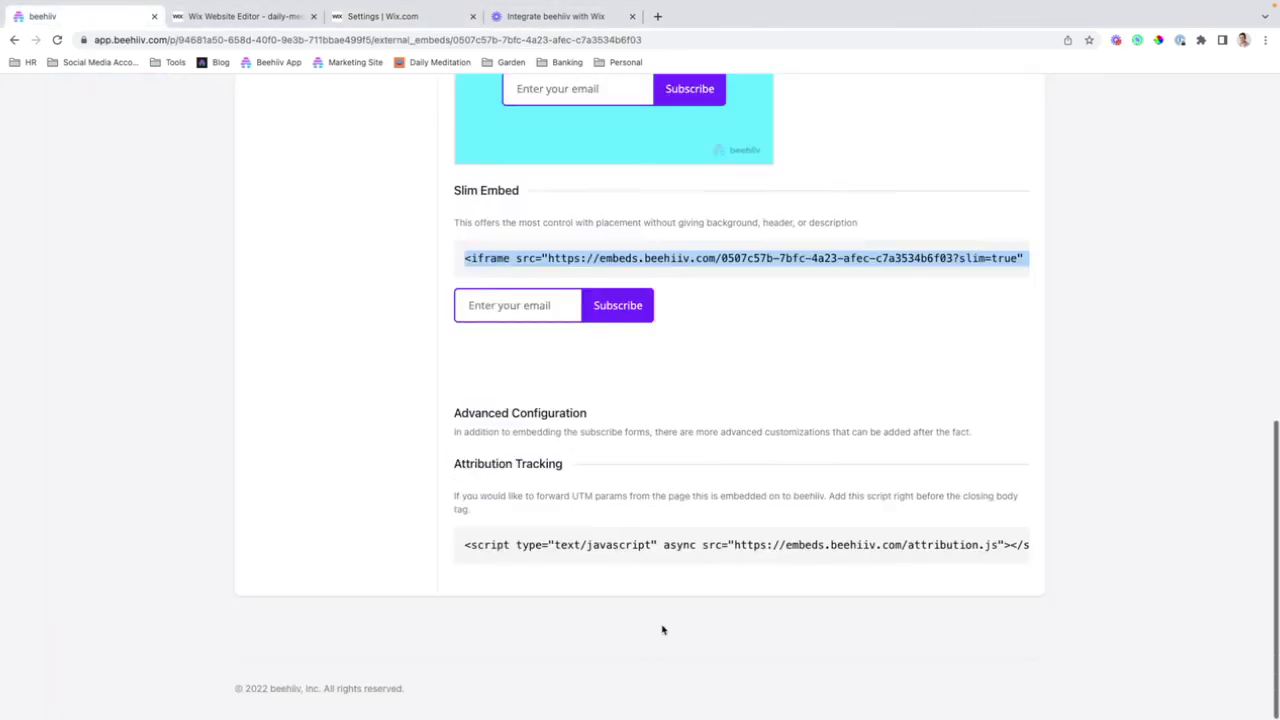
pyautogui.click(497, 547)
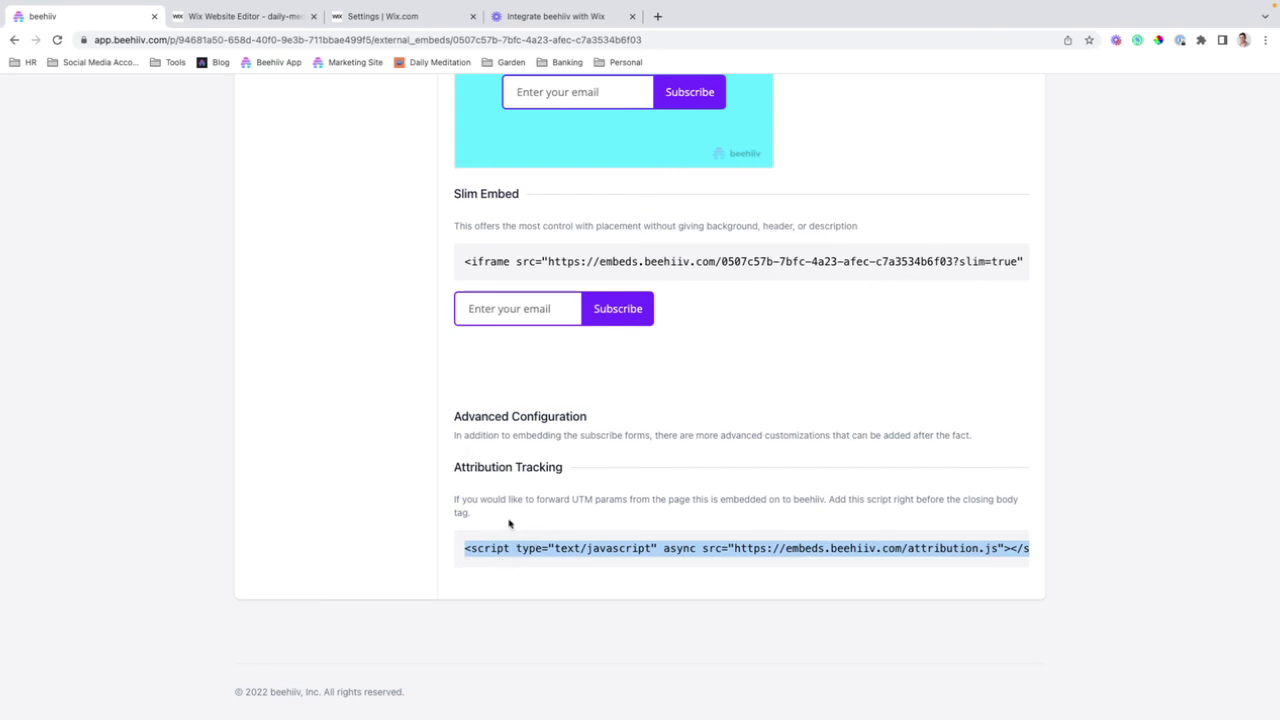
pyautogui.click(350, 17)
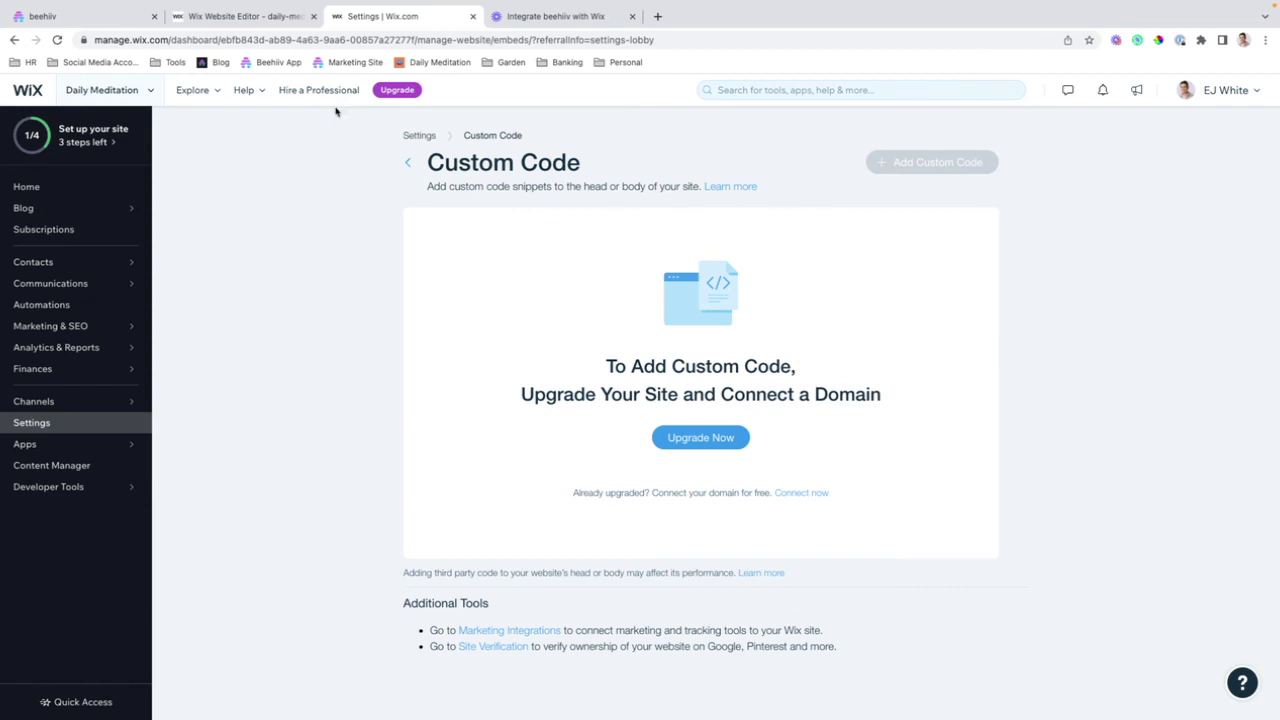
# Step: Switch to the Daily Meditation site's dashboard from the site selector
pyautogui.click(108, 92)
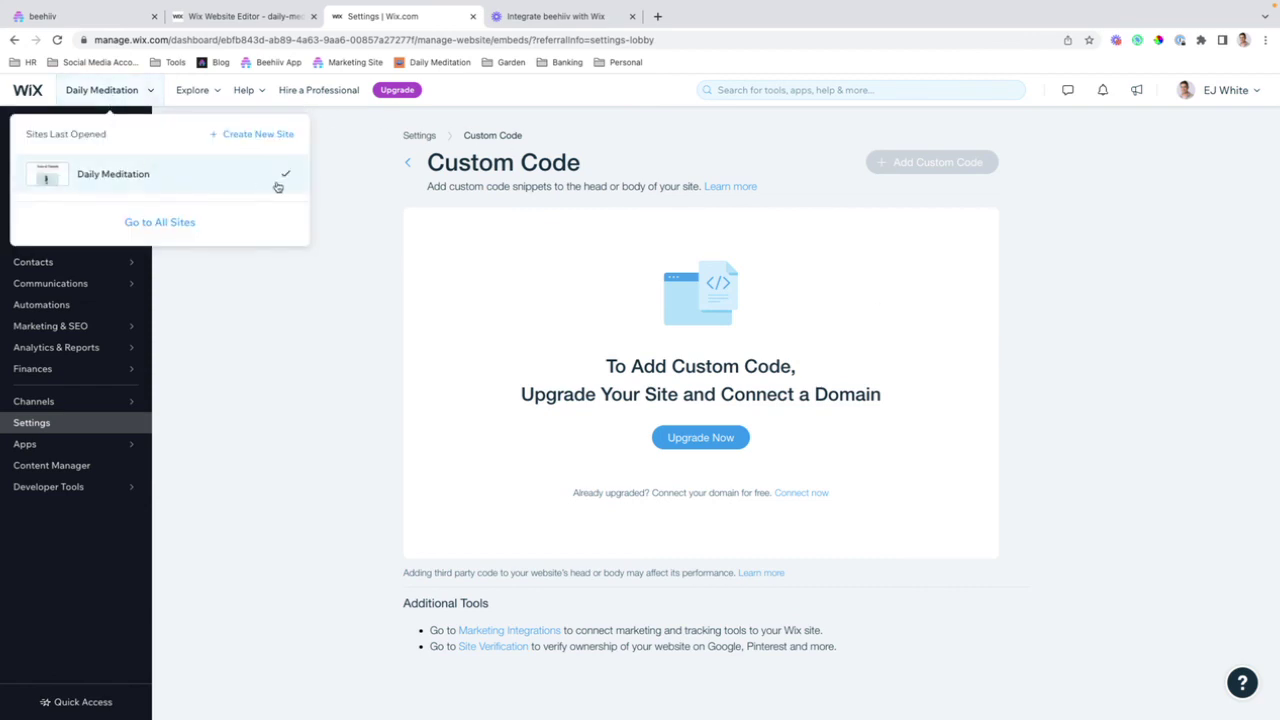
pyautogui.click(60, 173)
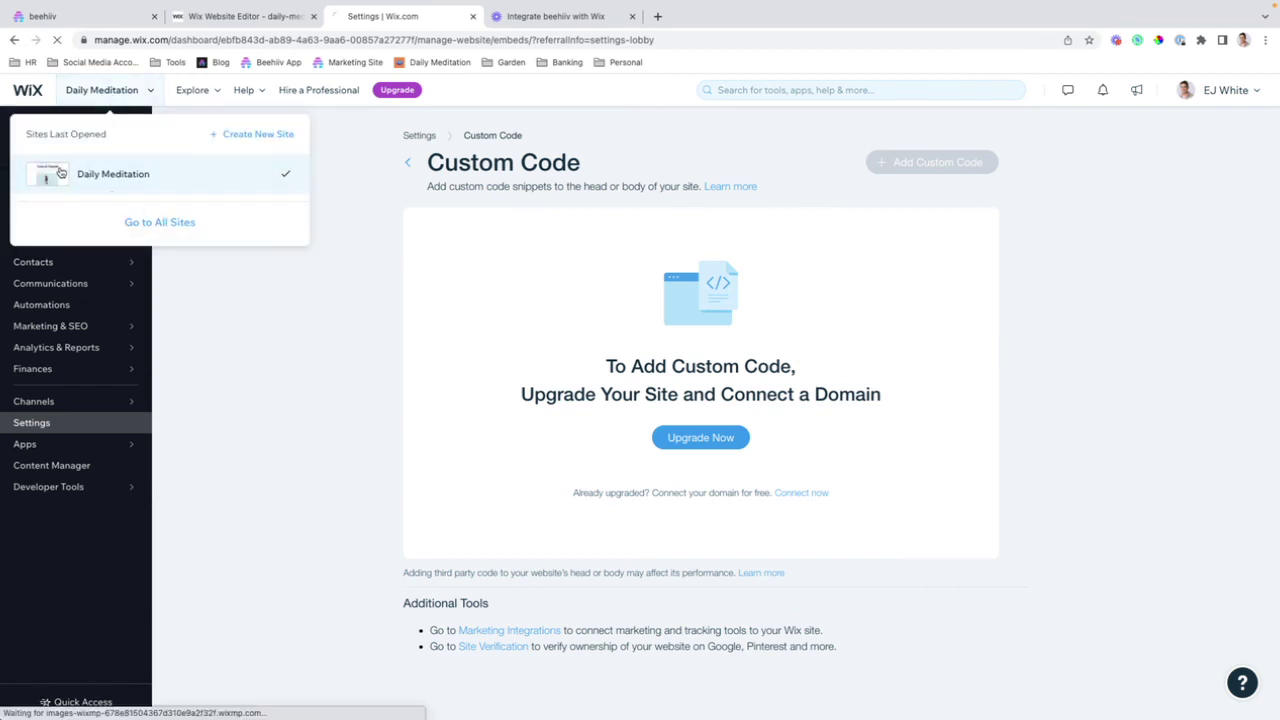